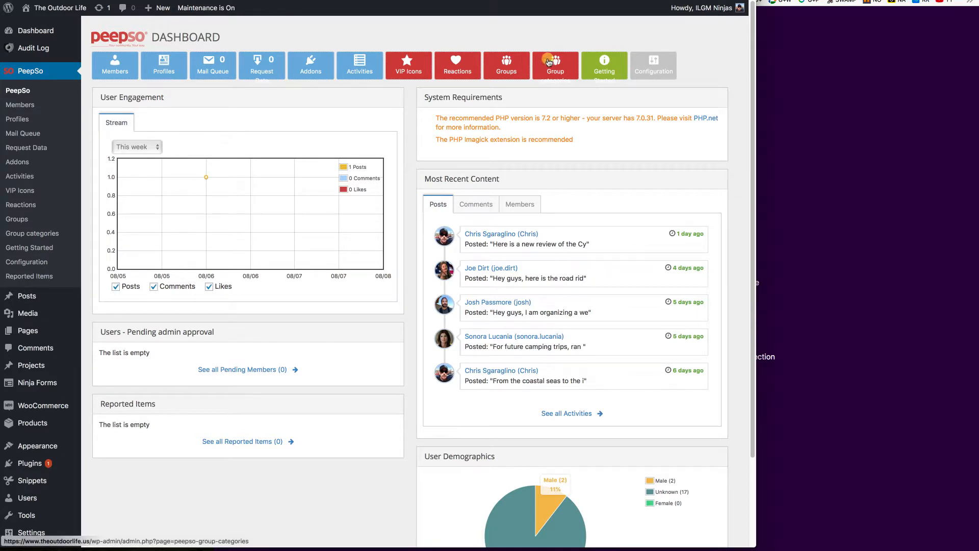
Open PeepSo's Configuration – General settings from the dashboard toolbar.
{"action": "left_click", "coordinate": [652, 68]}
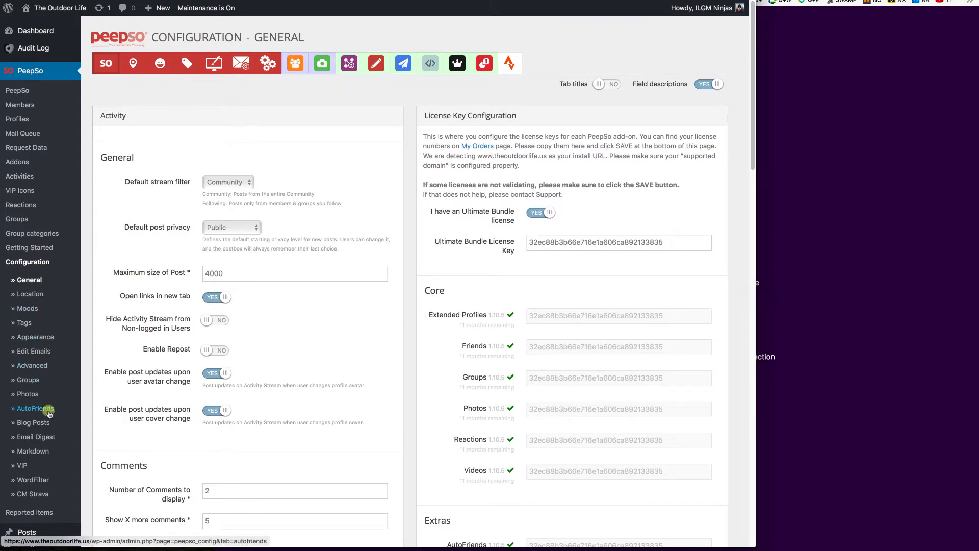
Scroll the General settings to check the add-on licenses, then bring up link options for Installed Plugins.
{"action": "scroll", "coordinate": [40, 354], "scroll_direction": "down", "scroll_amount": 3}
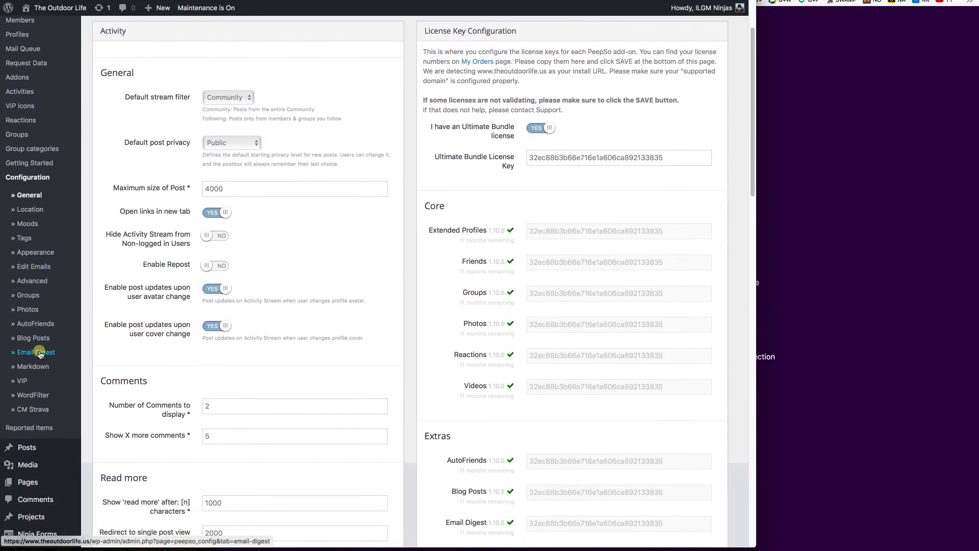
{"action": "scroll", "coordinate": [40, 354], "scroll_direction": "up", "scroll_amount": 1}
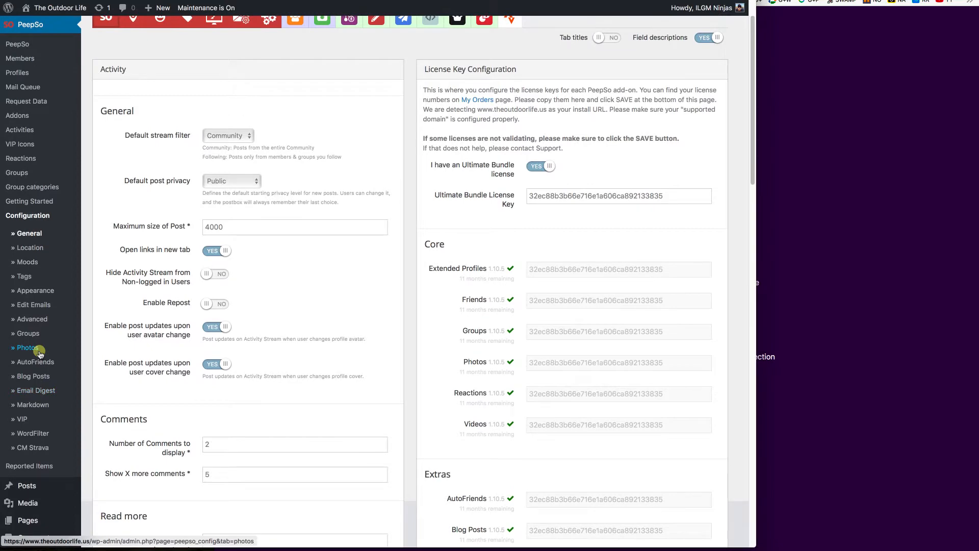
{"action": "scroll", "coordinate": [40, 354], "scroll_direction": "down", "scroll_amount": 10}
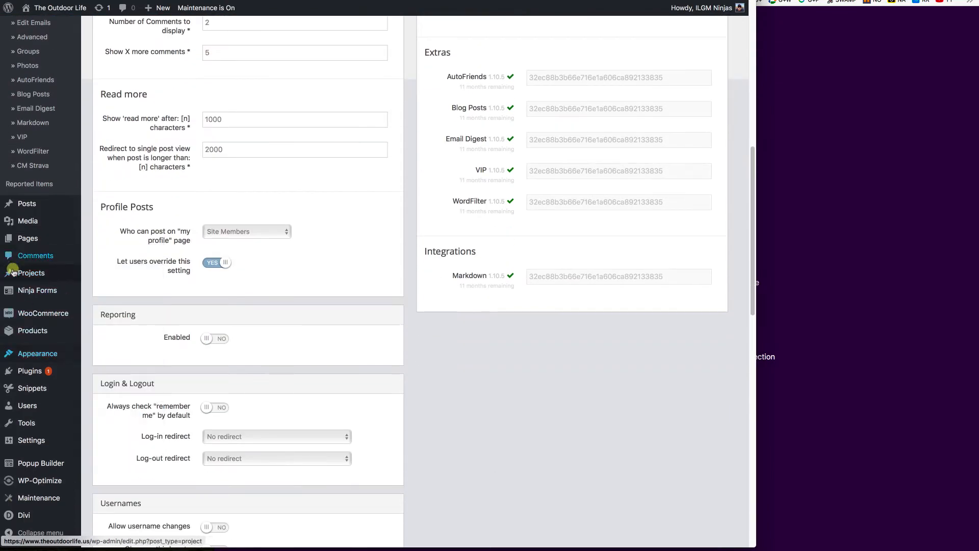
{"action": "mouse_move", "coordinate": [29, 370]}
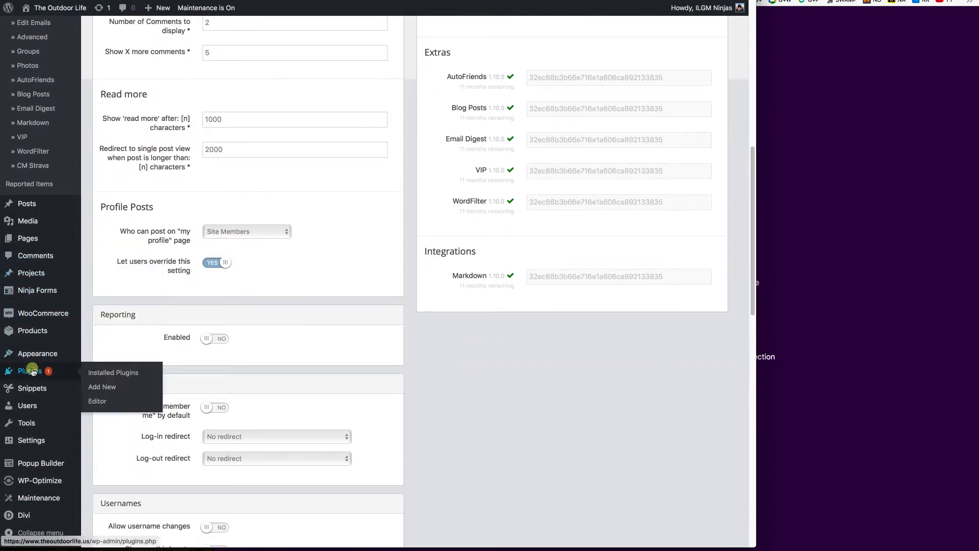
{"action": "right_click", "coordinate": [113, 372]}
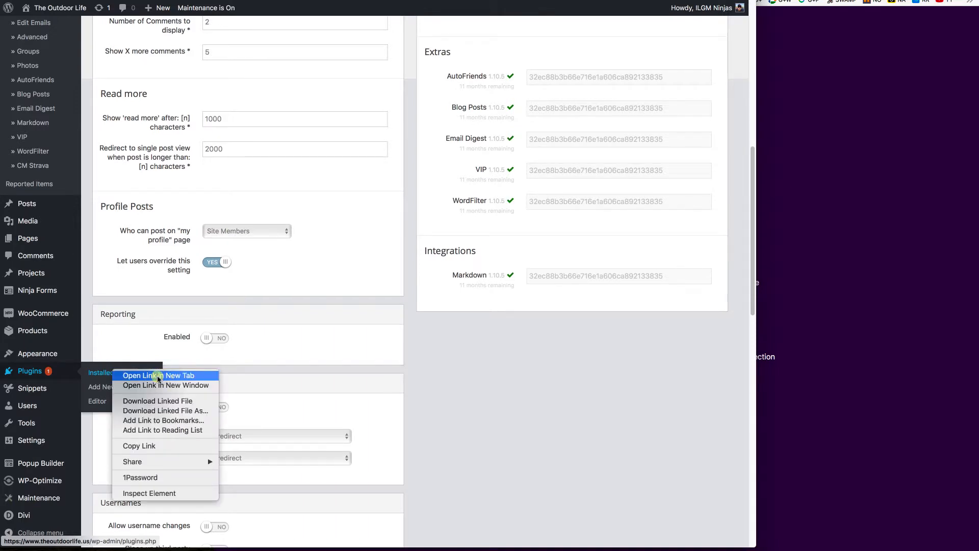
Open Installed Plugins and confirm PeepSo Extras: User Limits is activated among the PeepSo add-ons.
{"action": "left_click", "coordinate": [100, 374]}
{"action": "left_click", "coordinate": [104, 373]}
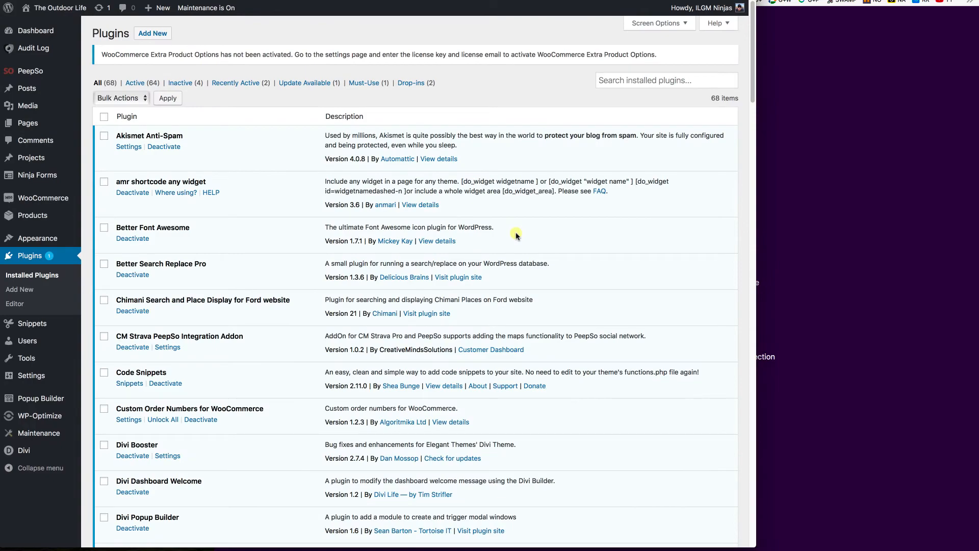
{"action": "scroll", "coordinate": [515, 236], "scroll_direction": "down", "scroll_amount": 20}
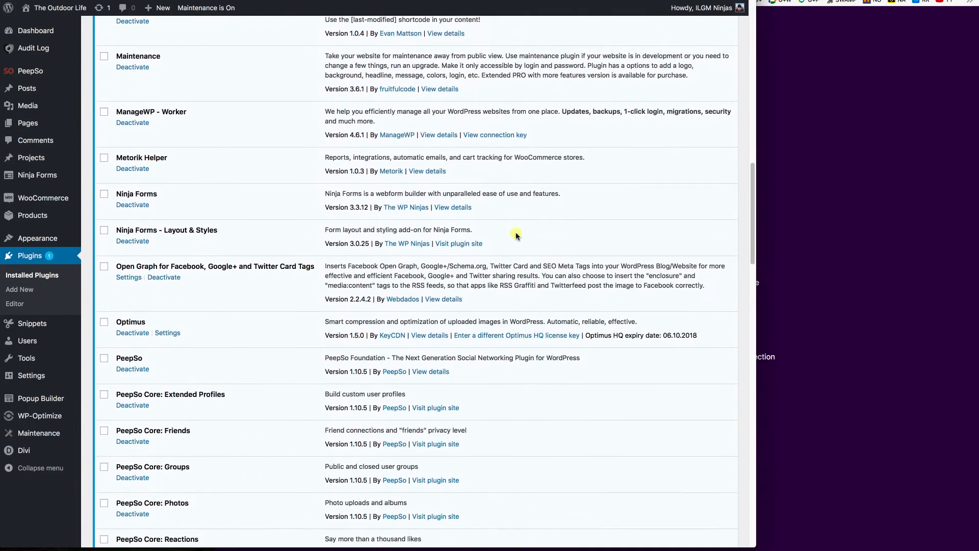
{"action": "scroll", "coordinate": [516, 236], "scroll_direction": "down", "scroll_amount": 10}
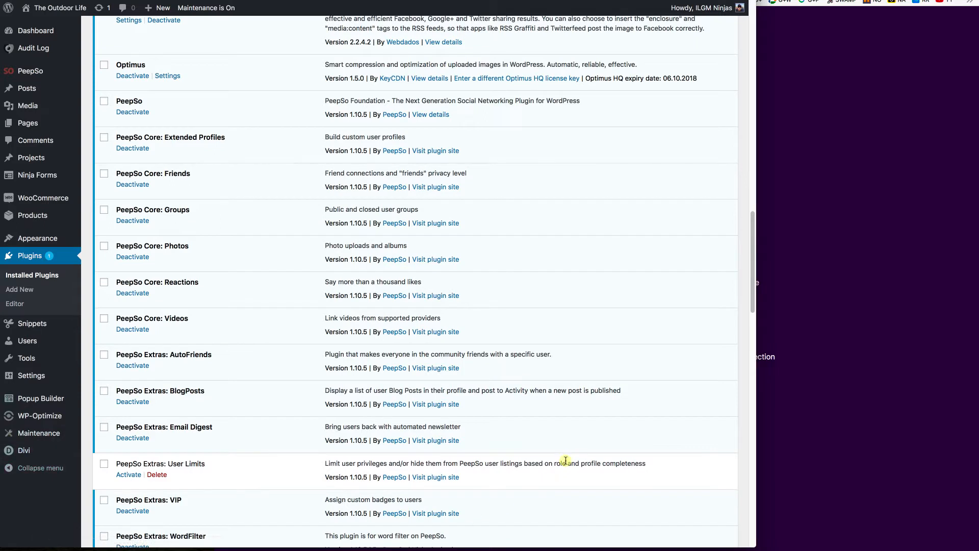
{"action": "scroll", "coordinate": [565, 460], "scroll_direction": "down", "scroll_amount": 3}
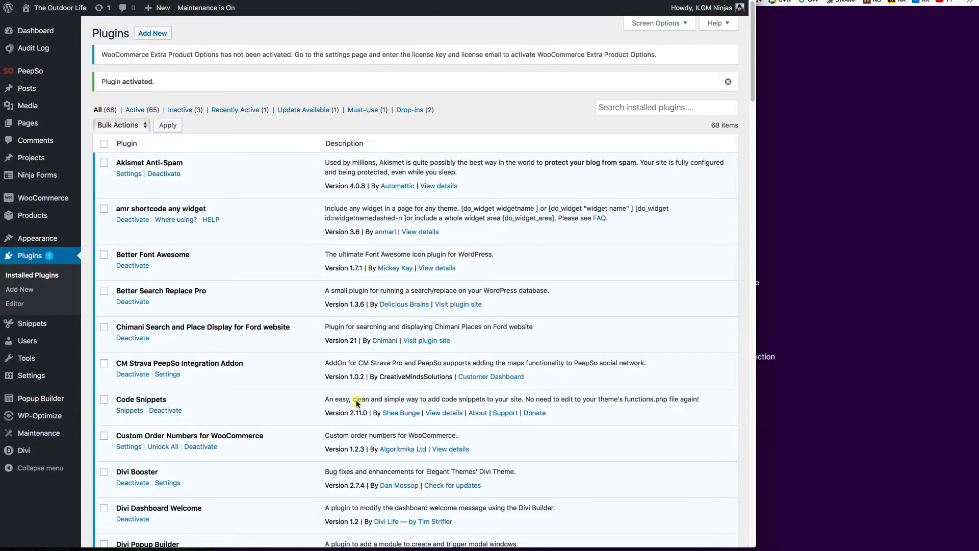
{"action": "scroll", "coordinate": [357, 403], "scroll_direction": "down", "scroll_amount": 12}
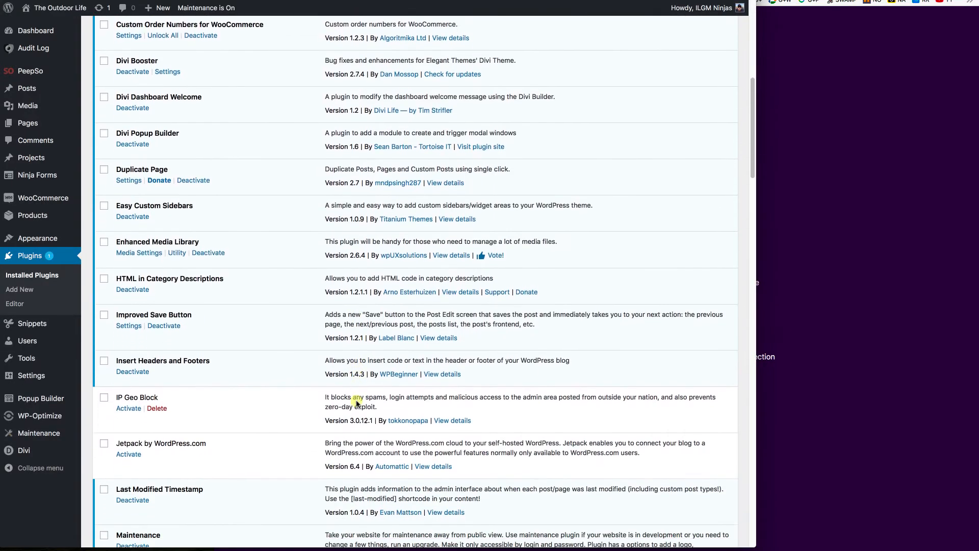
{"action": "scroll", "coordinate": [357, 403], "scroll_direction": "down", "scroll_amount": 14}
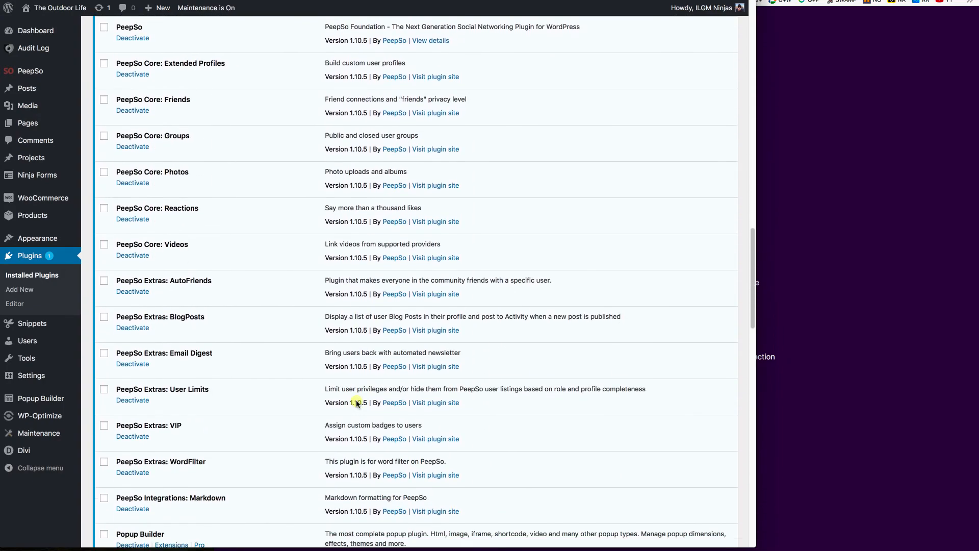
{"action": "scroll", "coordinate": [357, 403], "scroll_direction": "down", "scroll_amount": 3}
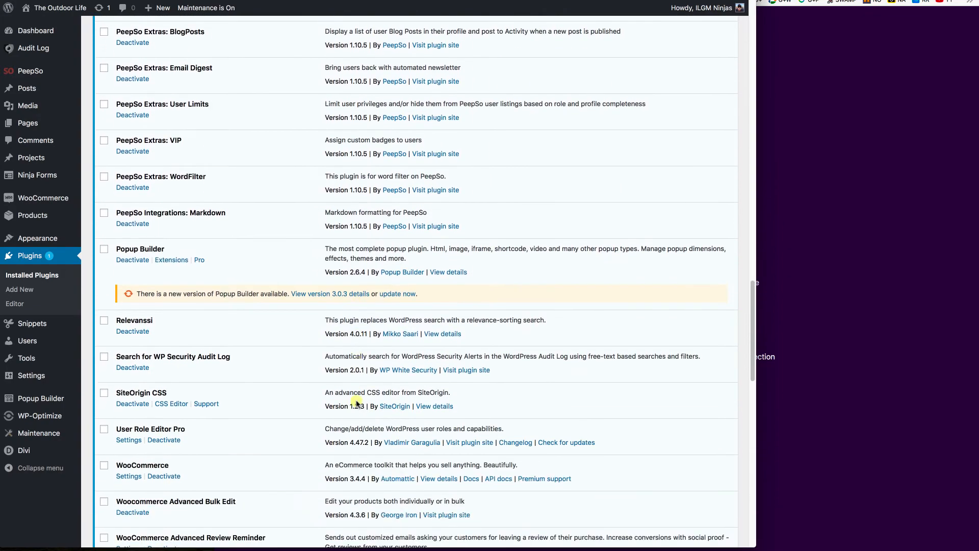
{"action": "scroll", "coordinate": [357, 403], "scroll_direction": "up", "scroll_amount": 20}
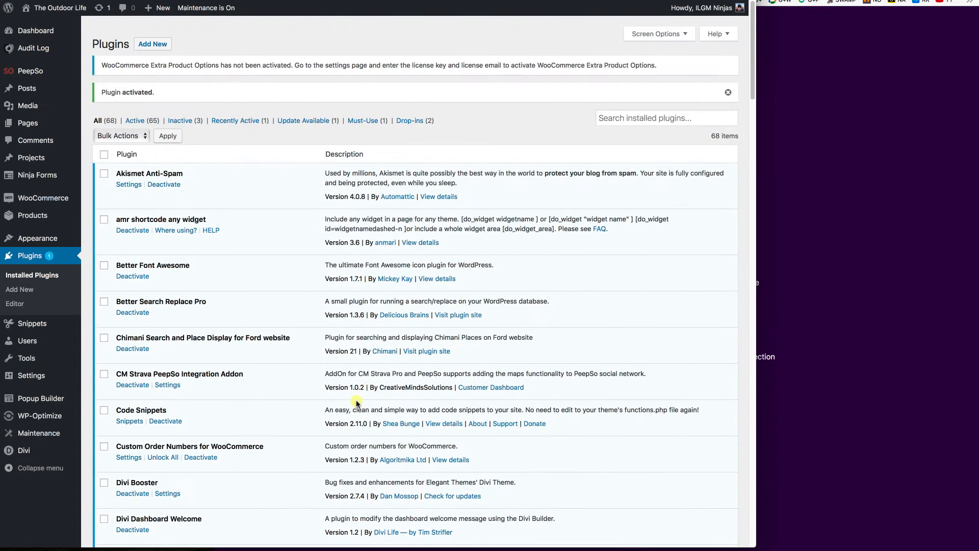
Open PeepSo's User Limits configuration and review it: every role set to NO, 40% completeness.
{"action": "mouse_move", "coordinate": [51, 74]}
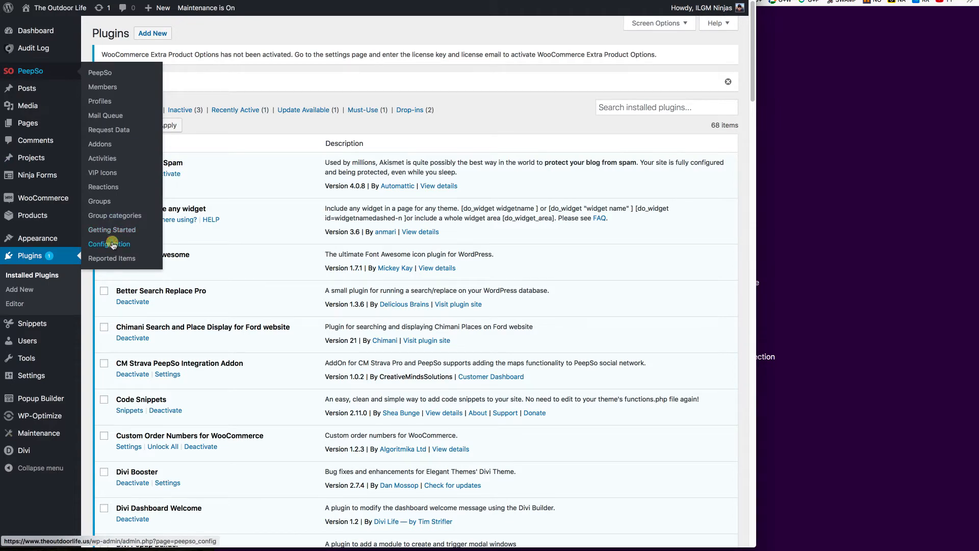
{"action": "left_click", "coordinate": [112, 244]}
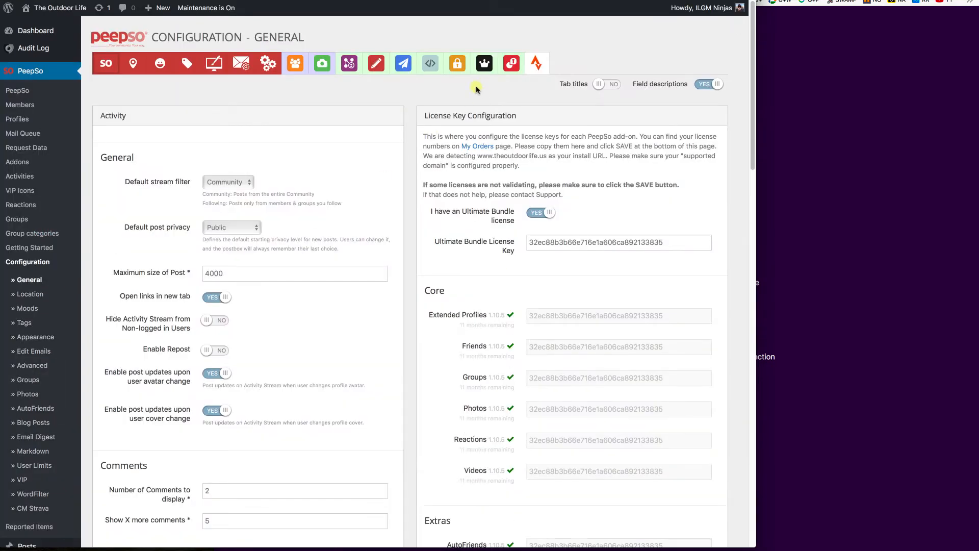
{"action": "left_click", "coordinate": [459, 62]}
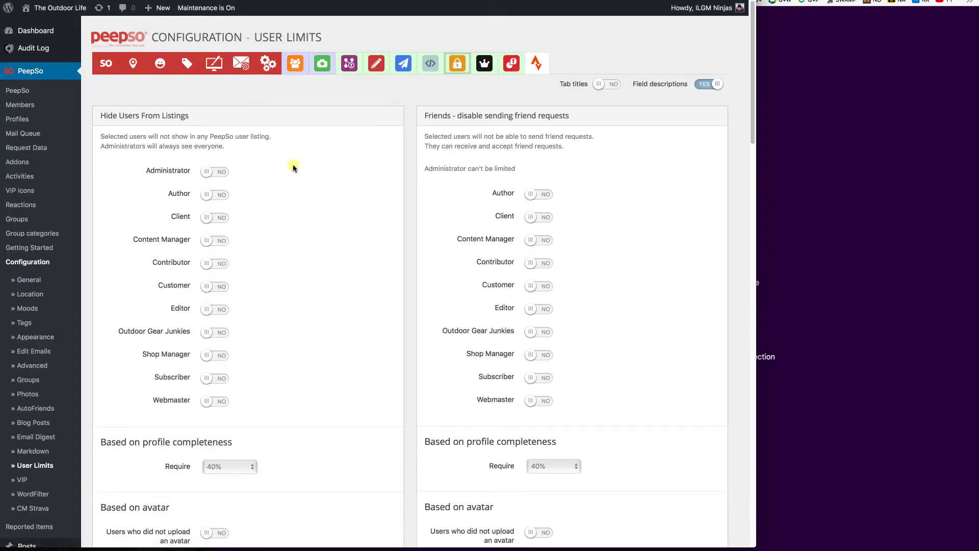
{"action": "scroll", "coordinate": [290, 163], "scroll_direction": "down", "scroll_amount": 2}
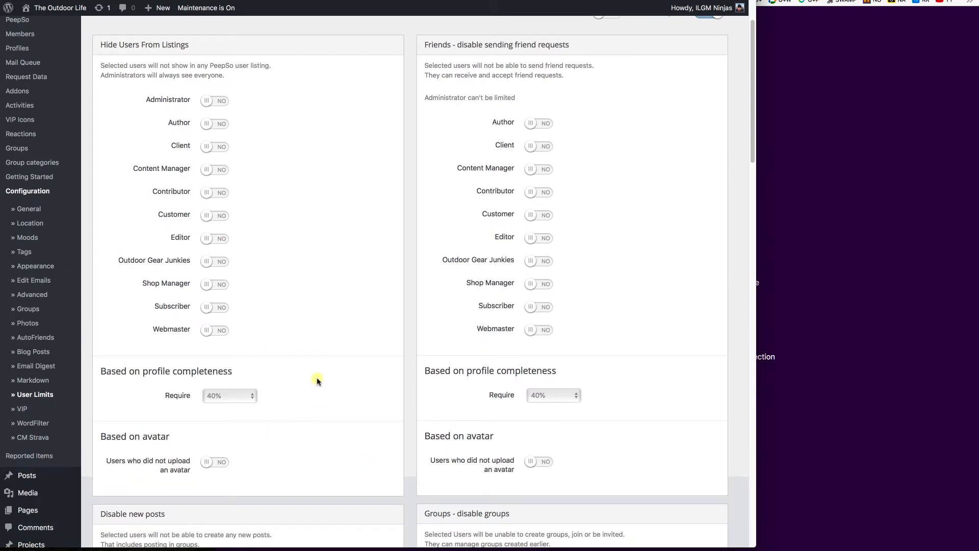
{"action": "scroll", "coordinate": [317, 380], "scroll_direction": "down", "scroll_amount": 8}
{"action": "scroll", "coordinate": [317, 380], "scroll_direction": "up", "scroll_amount": 10}
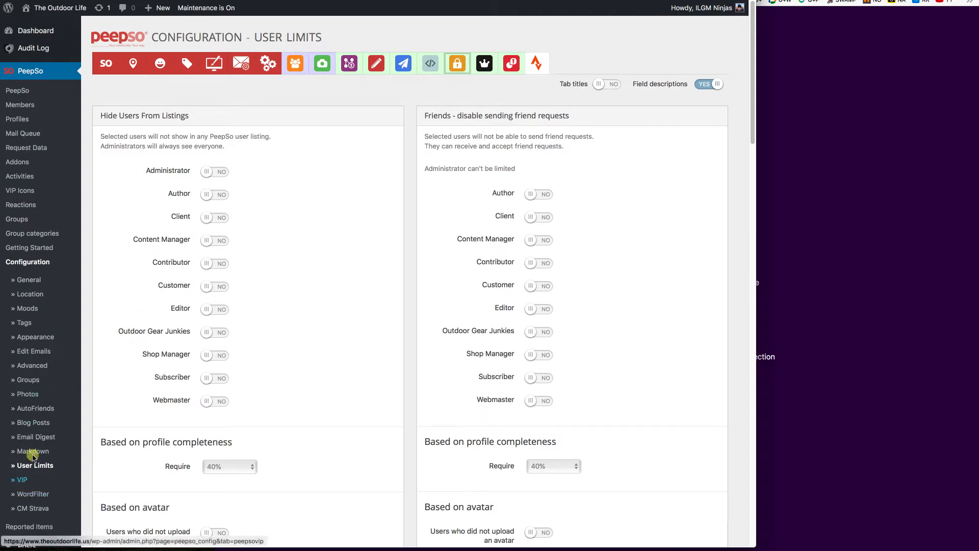
{"action": "scroll", "coordinate": [44, 439], "scroll_direction": "down", "scroll_amount": 7}
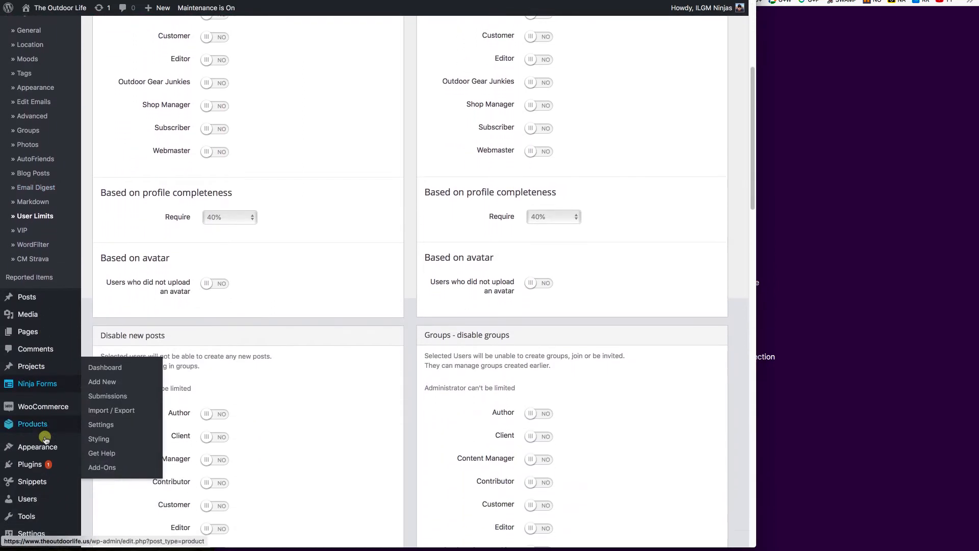
Review the 18 site users and their PeepSo roles, then return to PeepSo Configuration.
{"action": "left_click", "coordinate": [28, 415]}
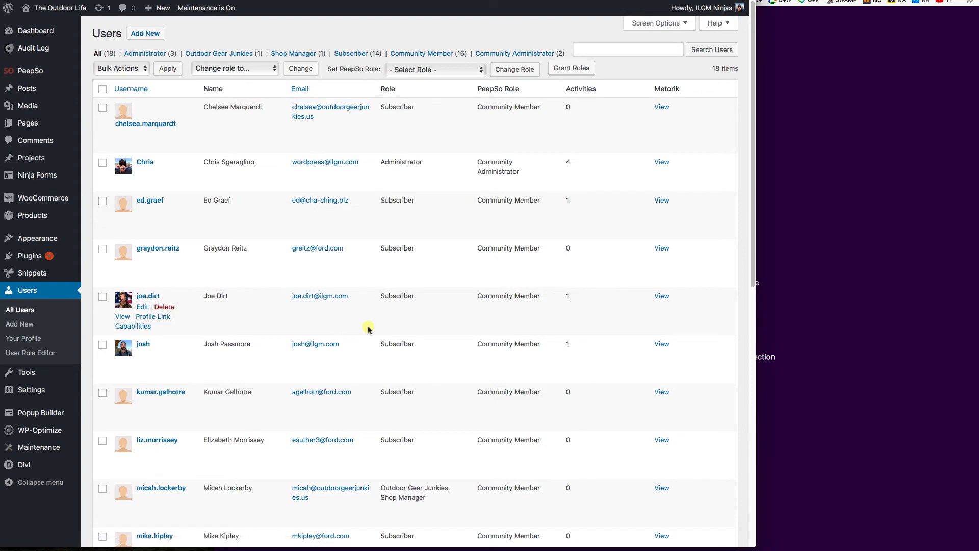
{"action": "scroll", "coordinate": [367, 328], "scroll_direction": "down", "scroll_amount": 10}
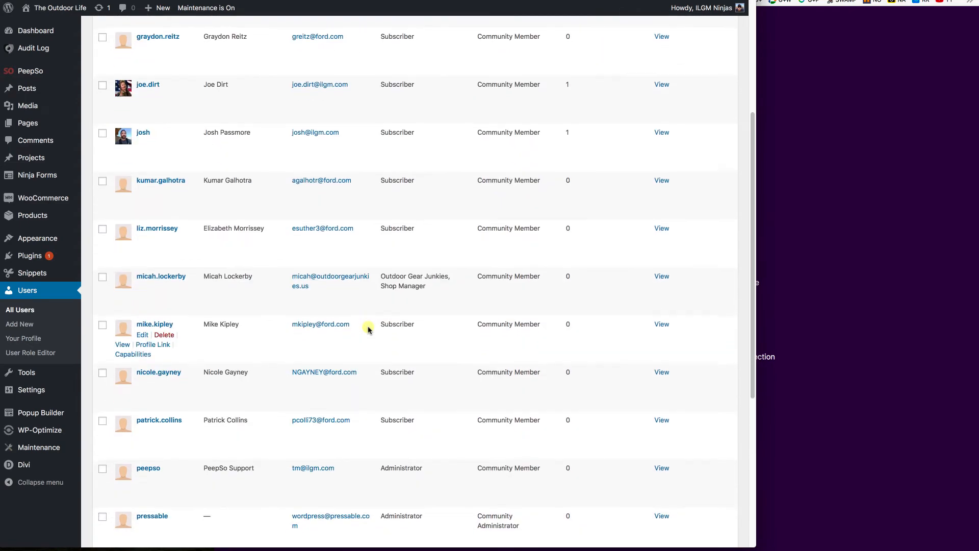
{"action": "scroll", "coordinate": [368, 328], "scroll_direction": "down", "scroll_amount": 2}
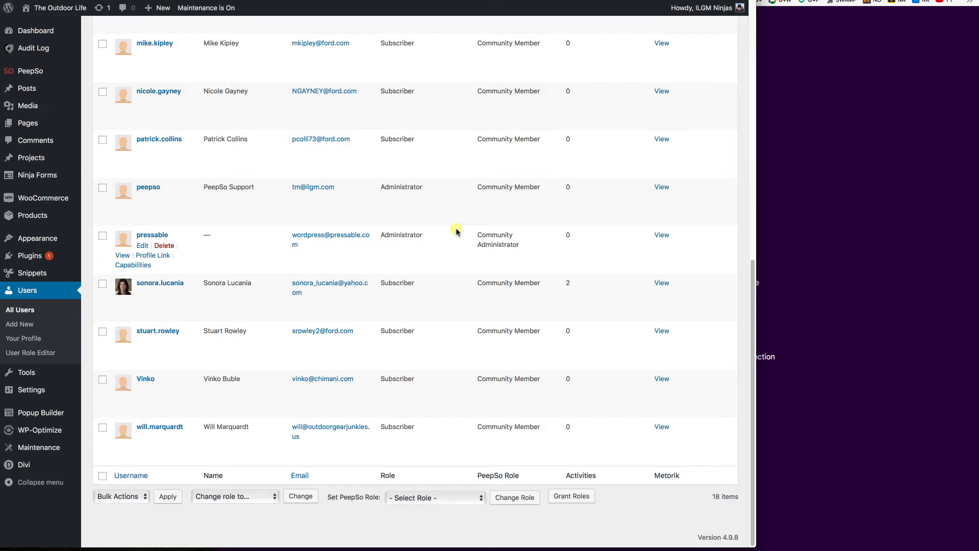
{"action": "scroll", "coordinate": [457, 232], "scroll_direction": "up", "scroll_amount": 10}
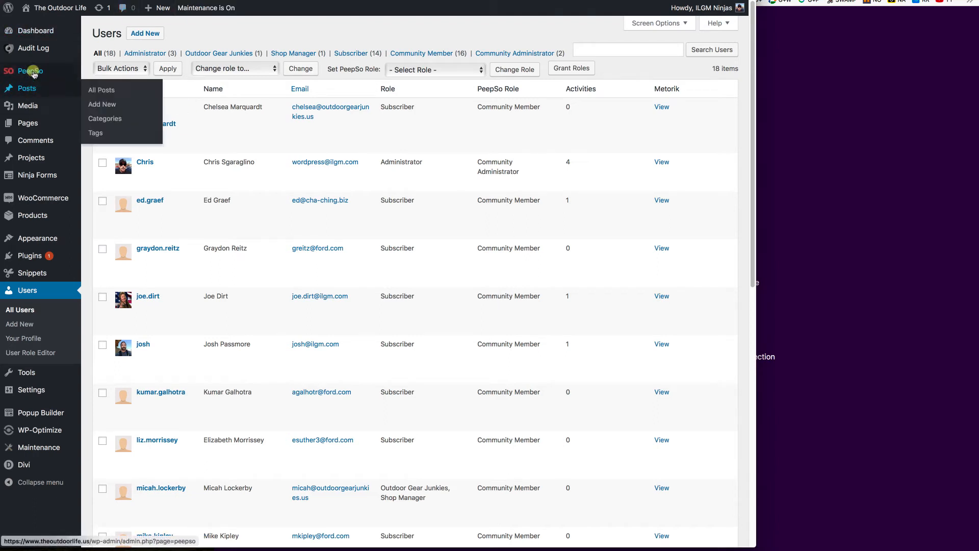
{"action": "mouse_move", "coordinate": [33, 73]}
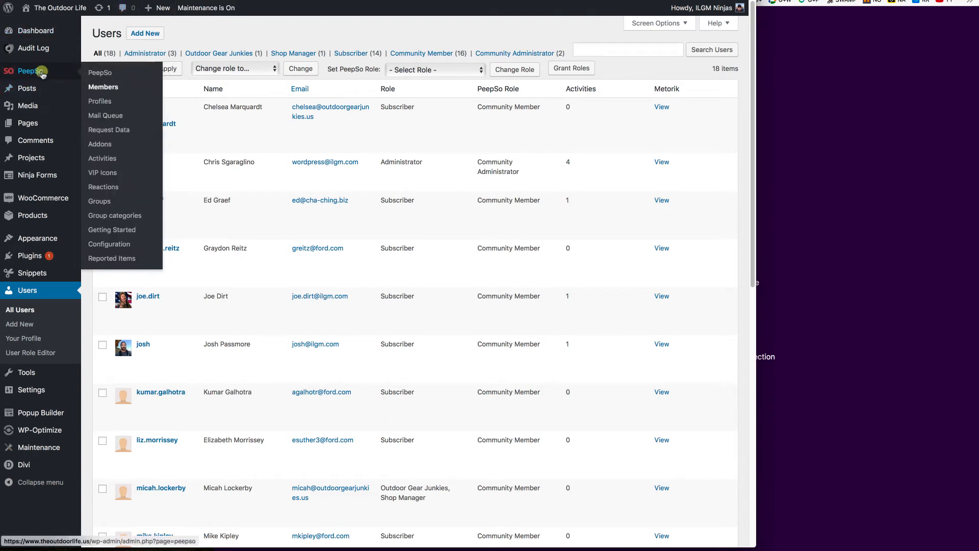
{"action": "left_click", "coordinate": [106, 245]}
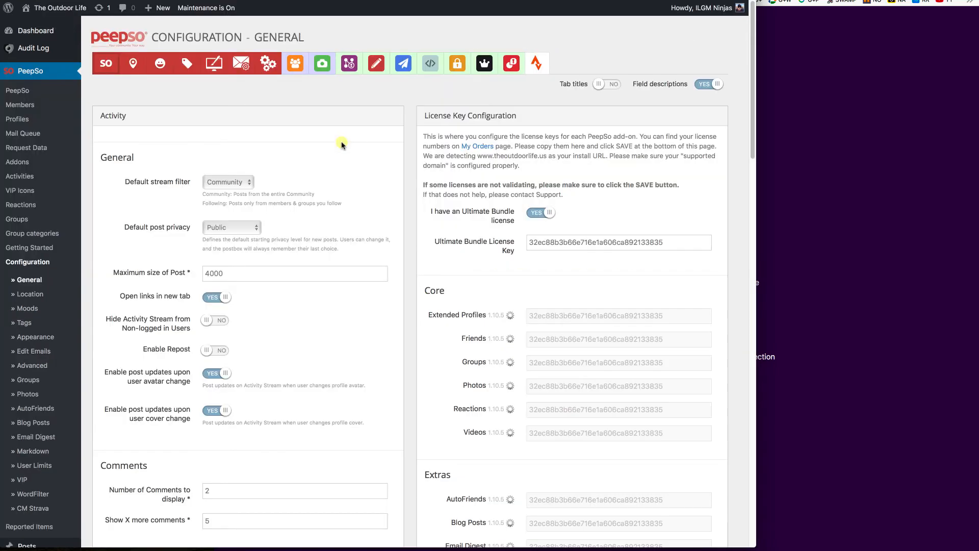
Reopen User Limits, highlight the Hide Users From Listings description, then bring up the private window.
{"action": "left_click", "coordinate": [458, 65]}
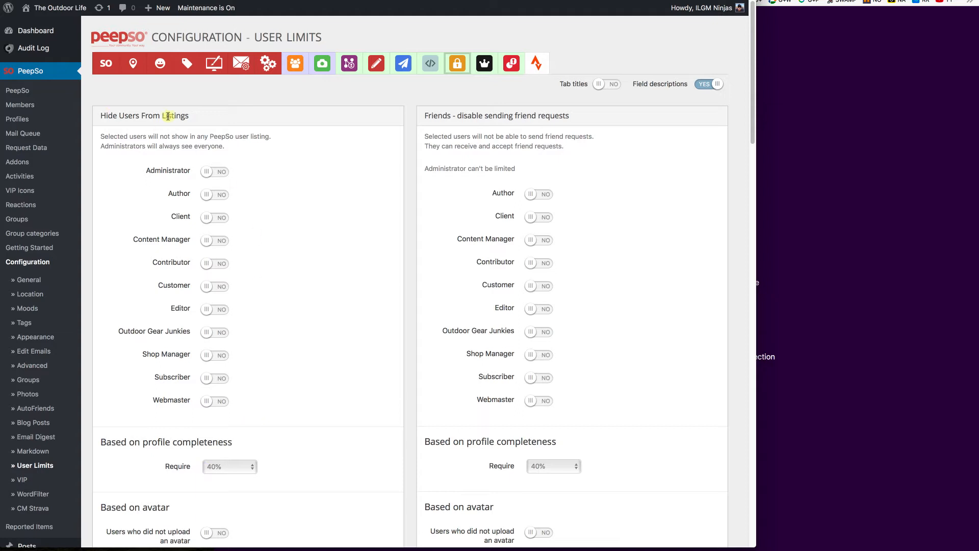
{"action": "left_click_drag", "start_coordinate": [99, 137], "coordinate": [271, 138]}
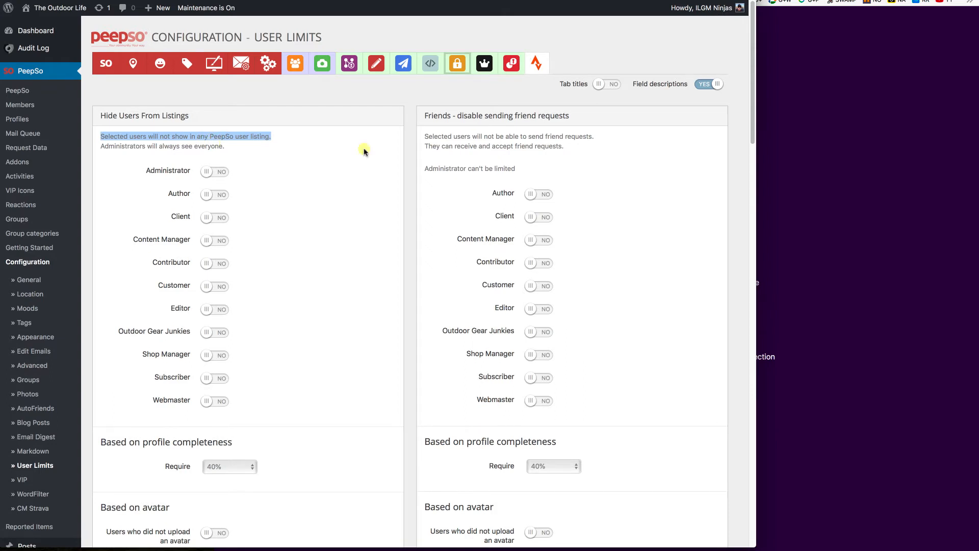
{"action": "left_click", "coordinate": [813, 113]}
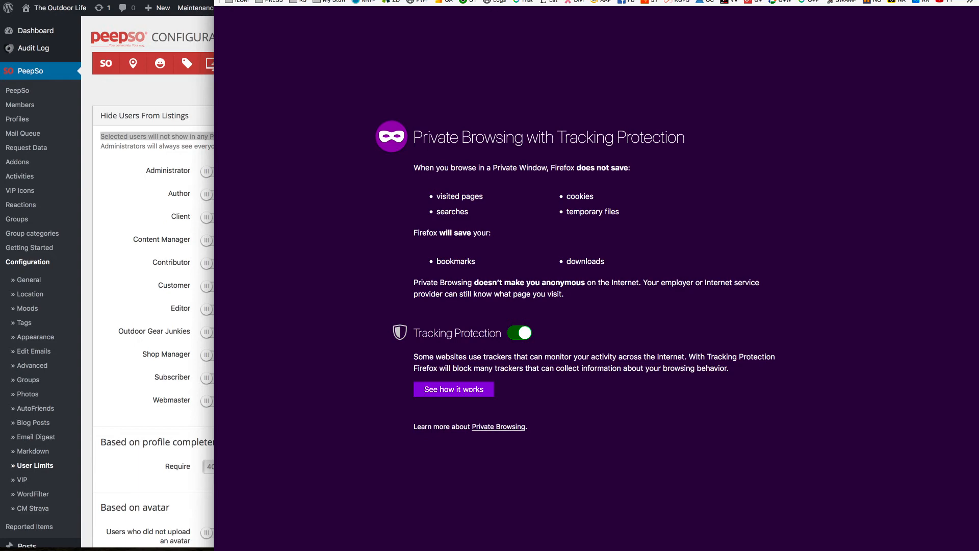
Go to theoutdoorlife.us and sign in with the member's username and password.
{"action": "type", "text": "theout"}
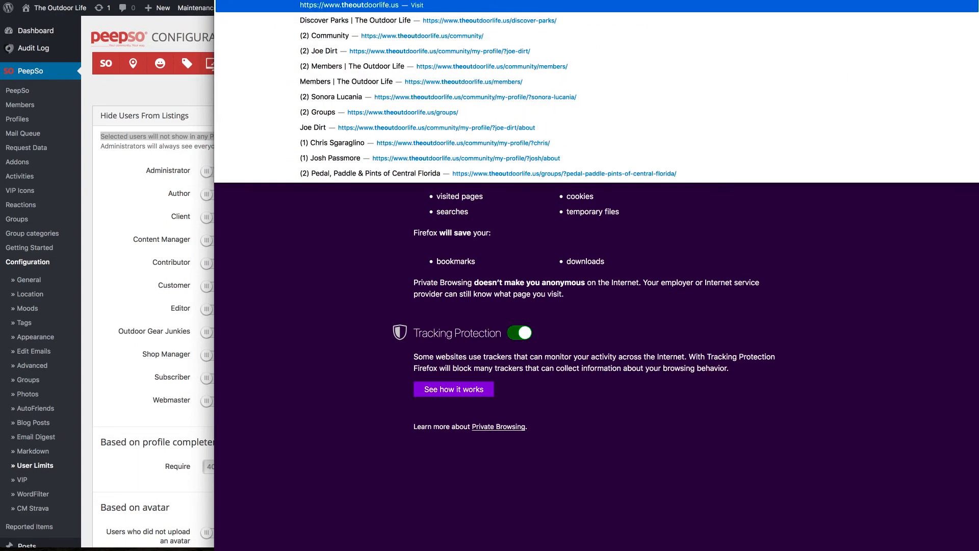
{"action": "type", "text": "doorlife"}
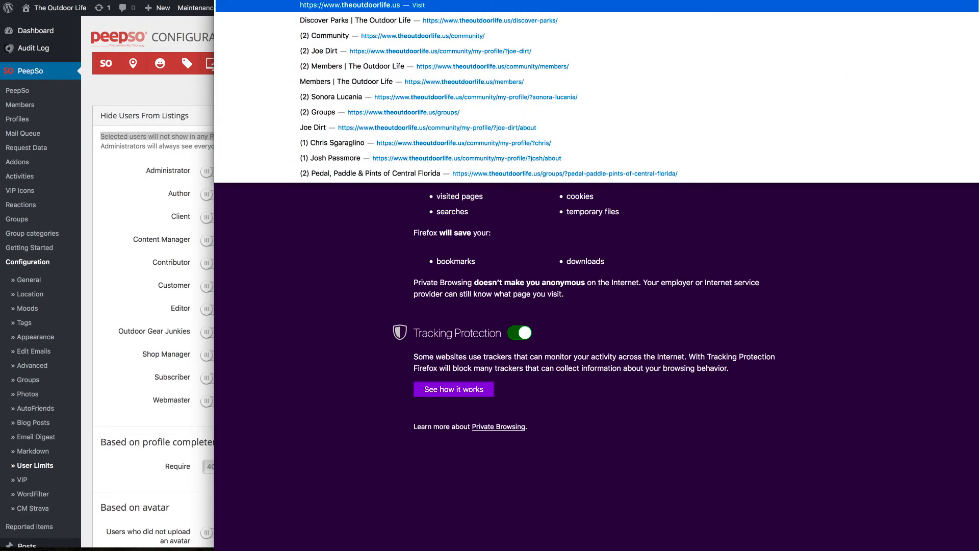
{"action": "type", "text": ".us"}
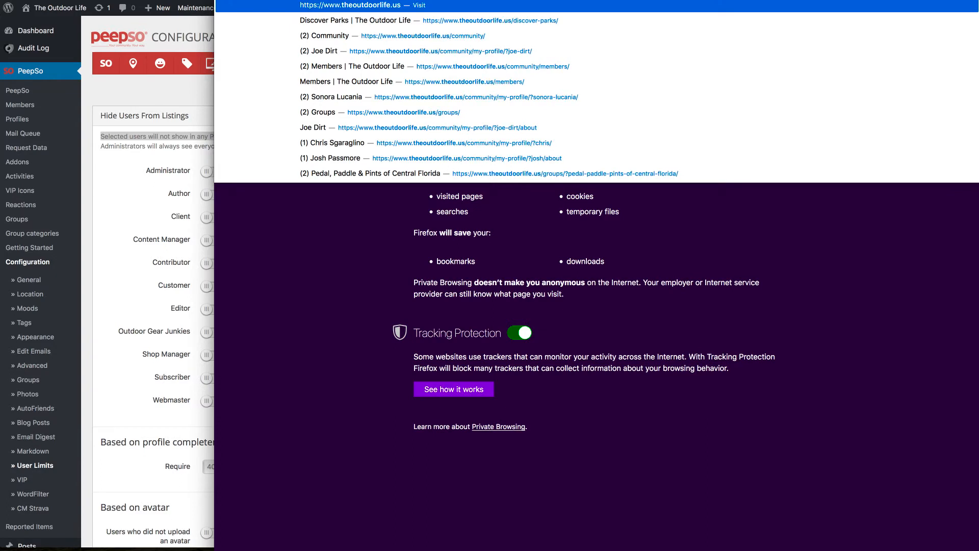
{"action": "key", "text": "Return"}
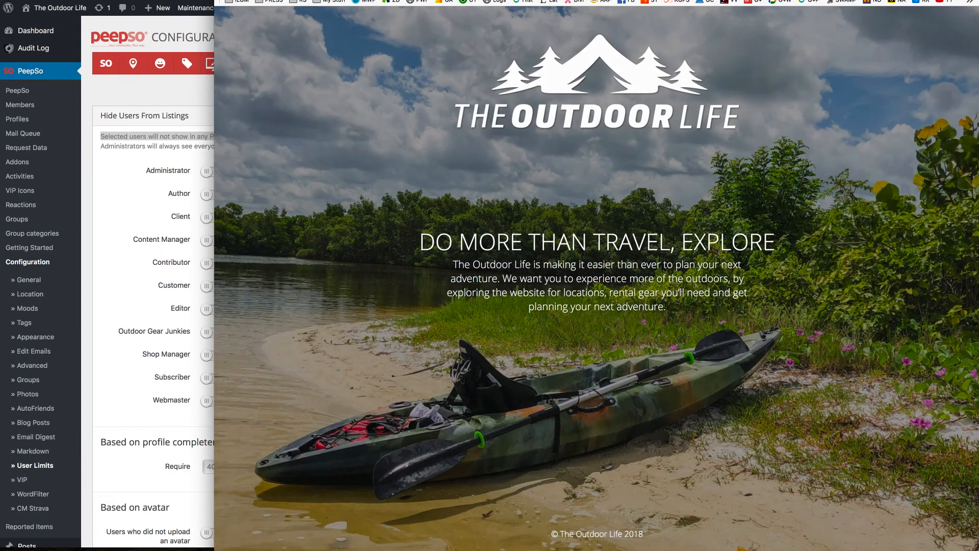
{"action": "left_click", "coordinate": [965, 147]}
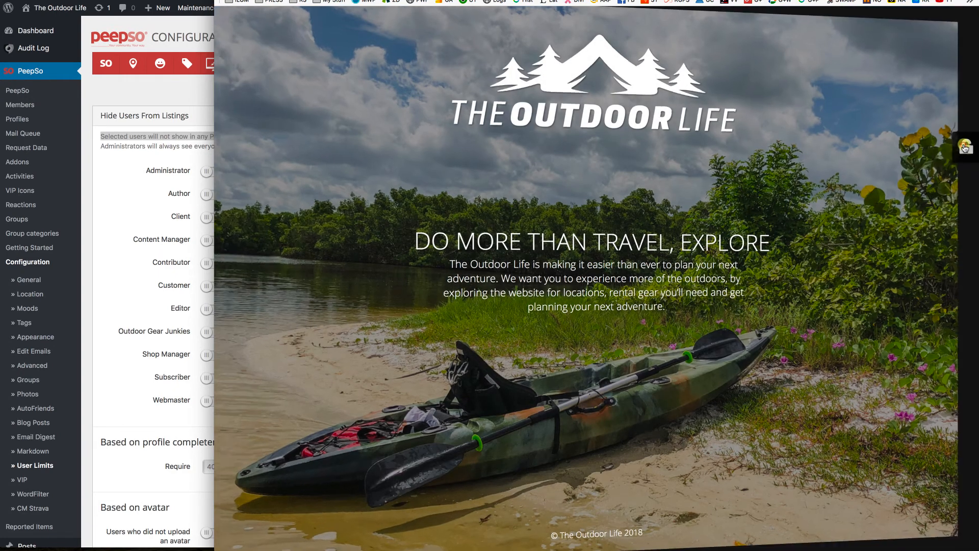
{"action": "left_click", "coordinate": [885, 62]}
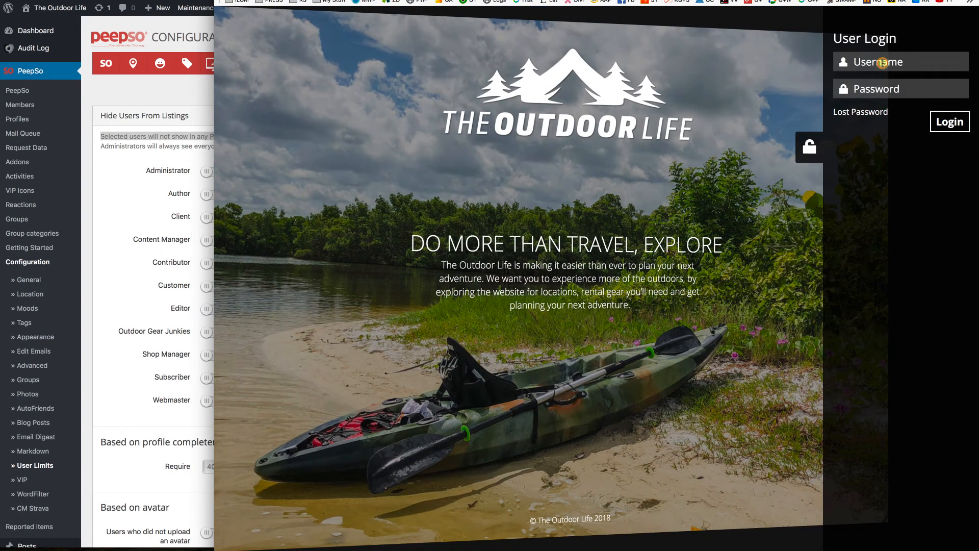
{"action": "type", "text": "joe.dirt*******"}
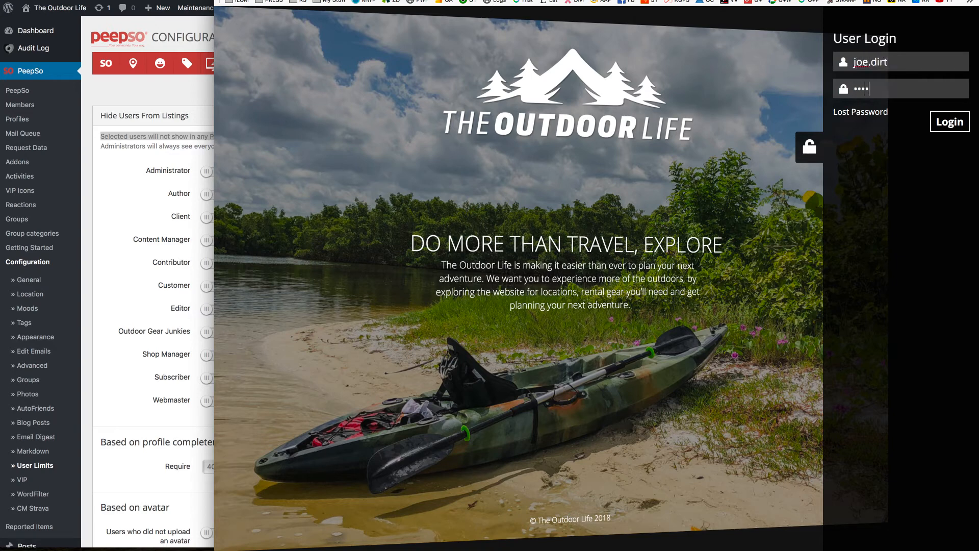
{"action": "type", "text": "***"}
{"action": "key", "text": "Return"}
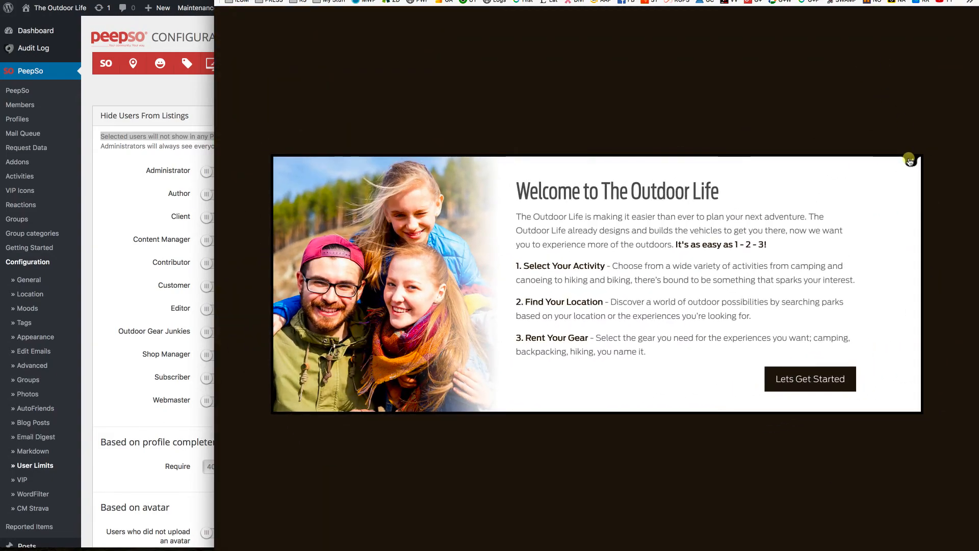
Dismiss the welcome popup and open Community > Community Members.
{"action": "left_click", "coordinate": [910, 161]}
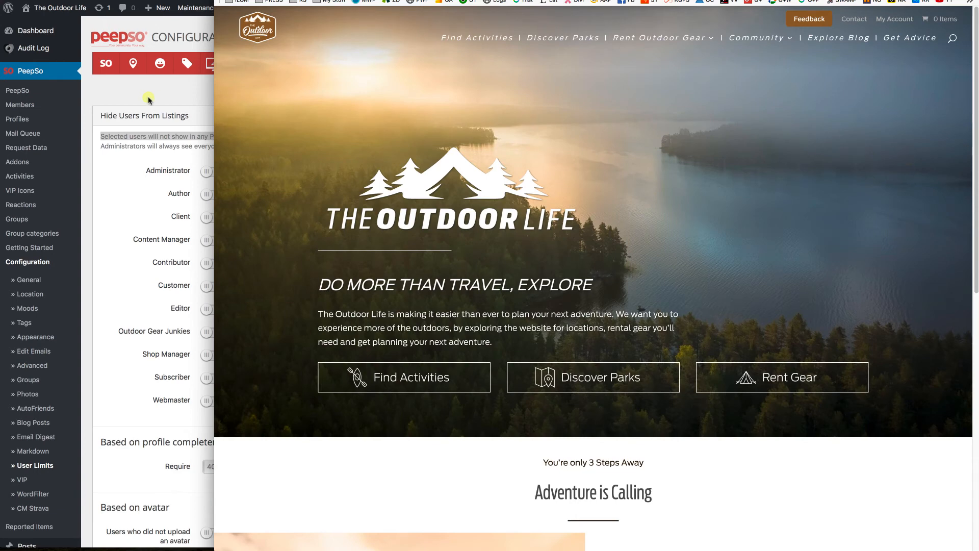
{"action": "mouse_move", "coordinate": [733, 34]}
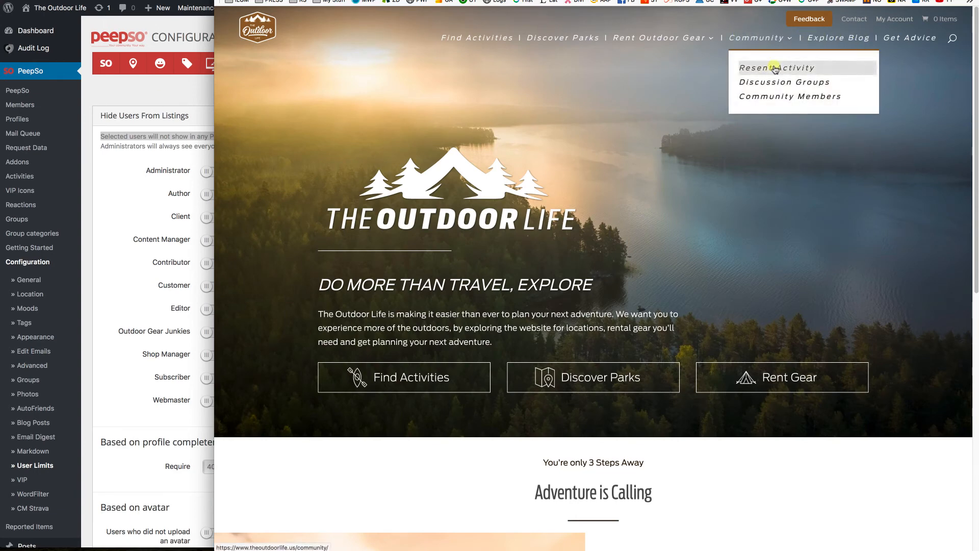
{"action": "left_click", "coordinate": [781, 96]}
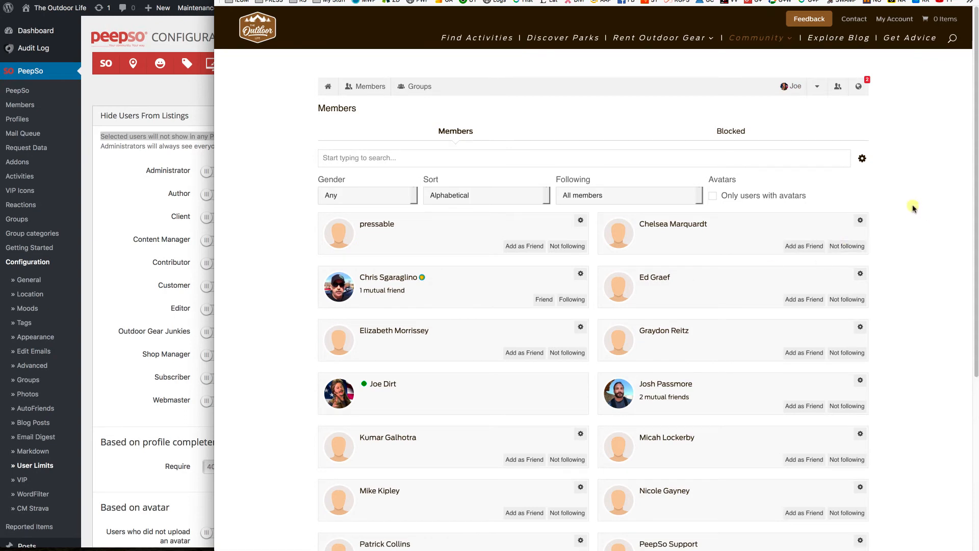
Scroll through the alphabetical members list, noting the many members without avatars.
{"action": "scroll", "coordinate": [912, 207], "scroll_direction": "down", "scroll_amount": 4}
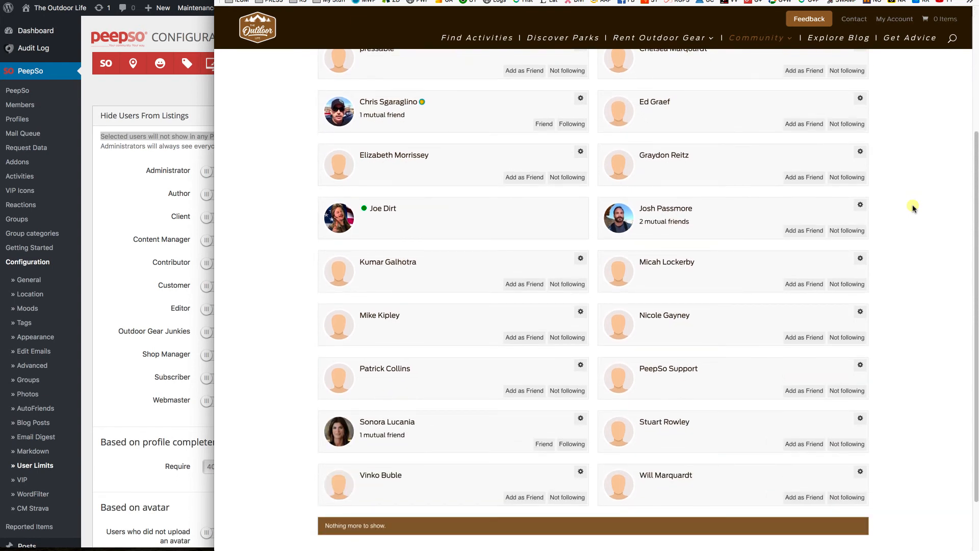
{"action": "scroll", "coordinate": [912, 207], "scroll_direction": "up", "scroll_amount": 4}
{"action": "scroll", "coordinate": [912, 207], "scroll_direction": "down", "scroll_amount": 3}
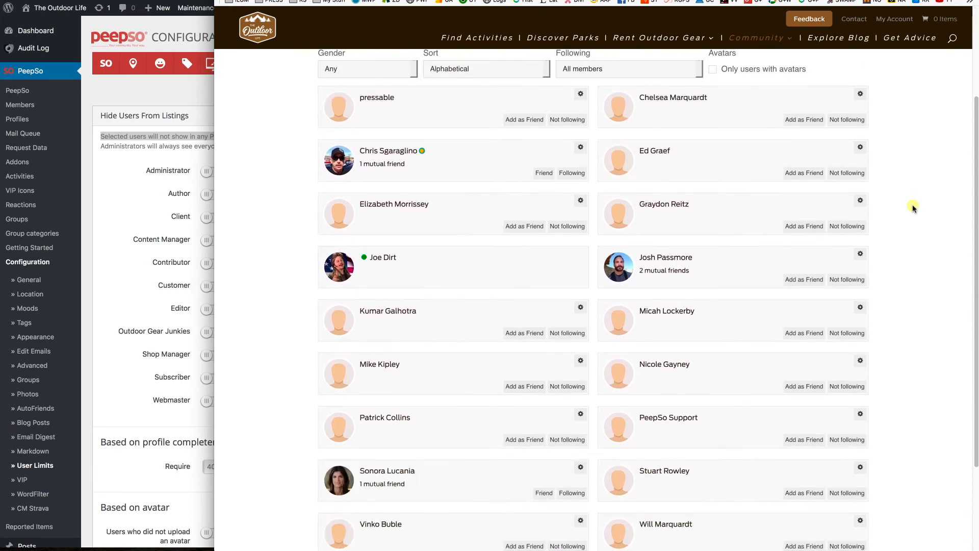
{"action": "scroll", "coordinate": [912, 207], "scroll_direction": "up", "scroll_amount": 1}
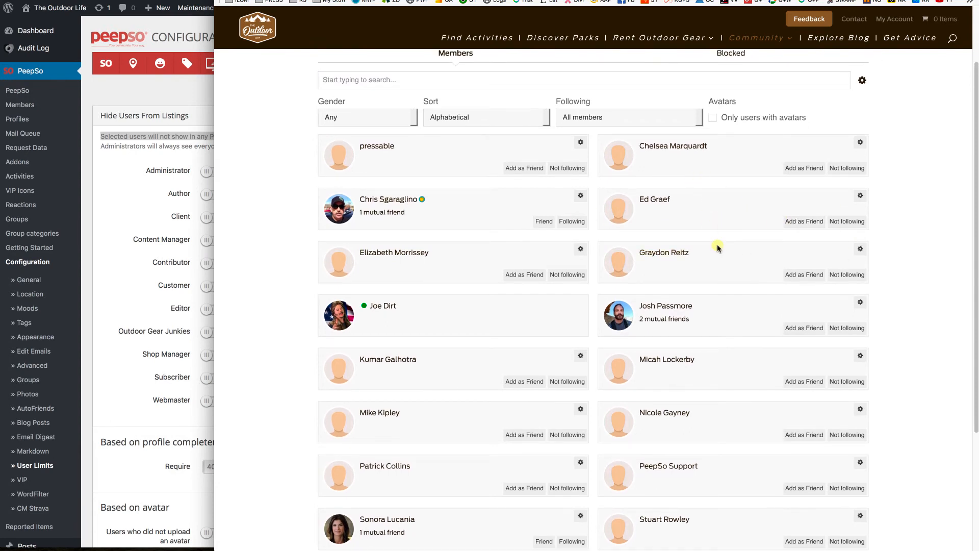
{"action": "scroll", "coordinate": [717, 248], "scroll_direction": "up", "scroll_amount": 1}
{"action": "scroll", "coordinate": [716, 248], "scroll_direction": "down", "scroll_amount": 3}
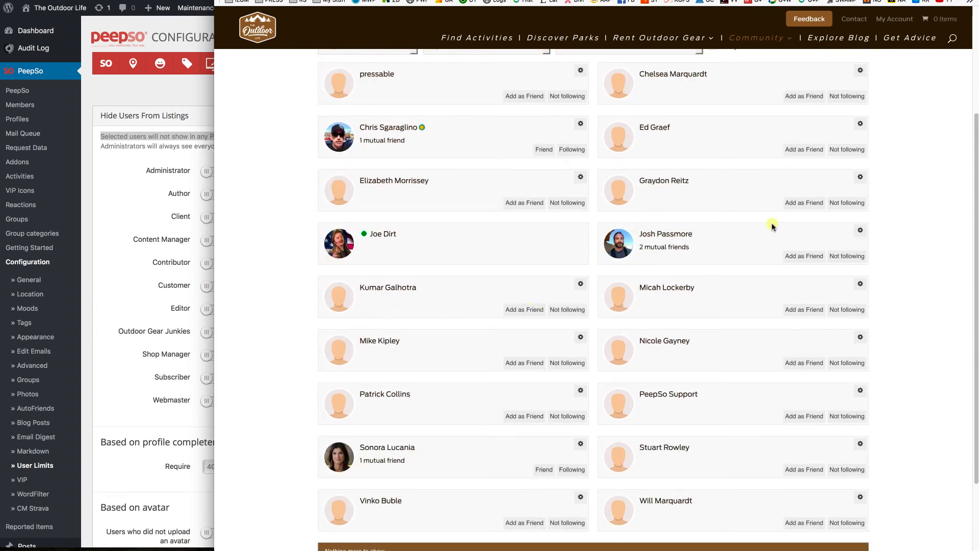
{"action": "scroll", "coordinate": [772, 226], "scroll_direction": "up", "scroll_amount": 3}
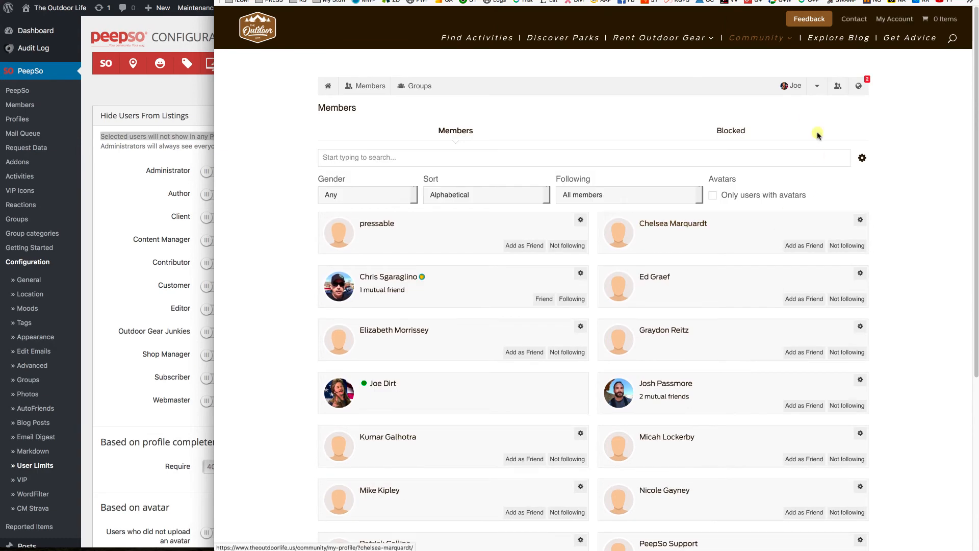
Open the activity stream and scroll through the campground review post and the Newest Members widget.
{"action": "left_click", "coordinate": [326, 87]}
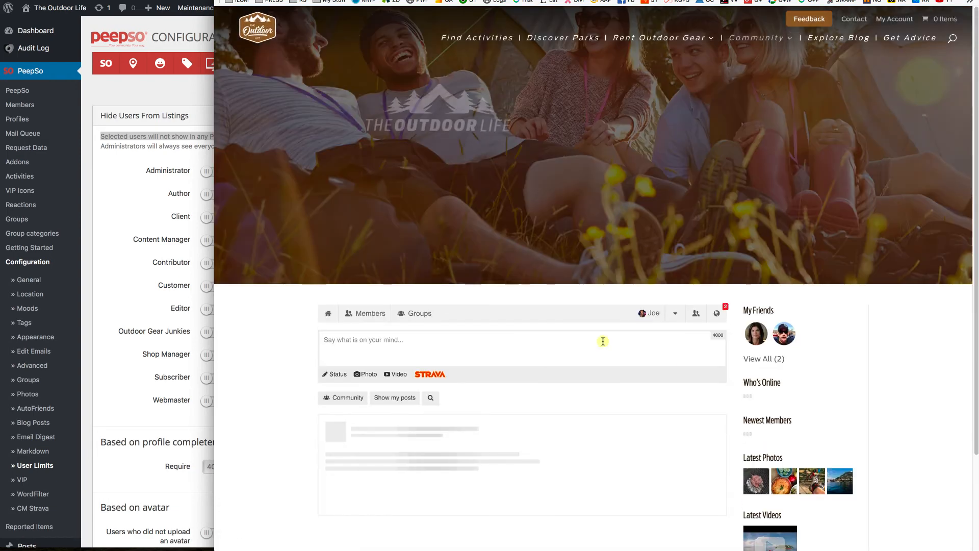
{"action": "scroll", "coordinate": [839, 360], "scroll_direction": "down", "scroll_amount": 3}
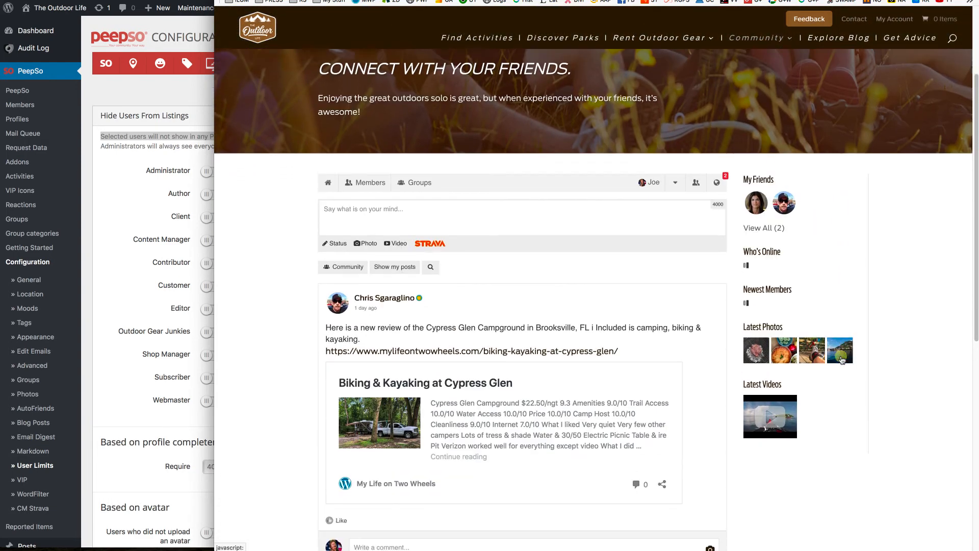
{"action": "scroll", "coordinate": [842, 360], "scroll_direction": "down", "scroll_amount": 1}
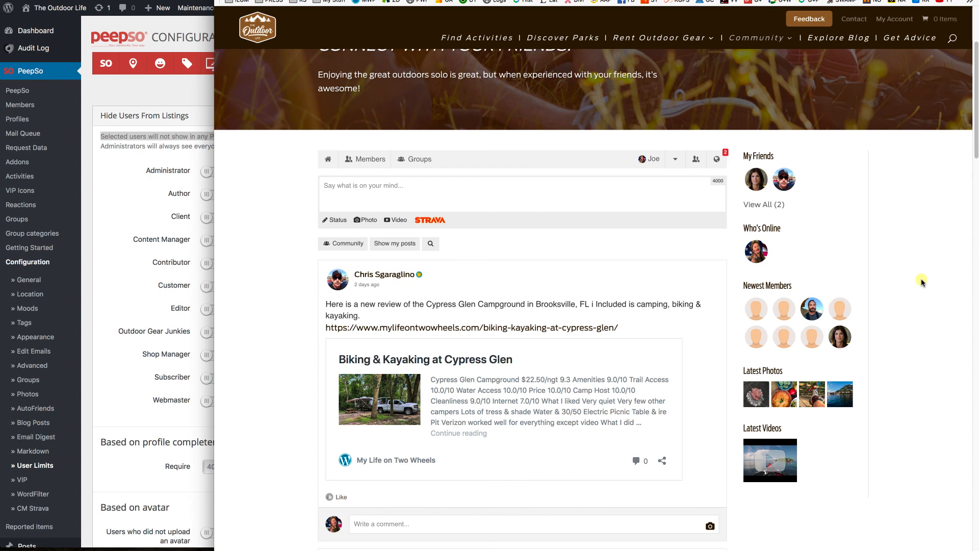
{"action": "scroll", "coordinate": [851, 257], "scroll_direction": "up", "scroll_amount": 3}
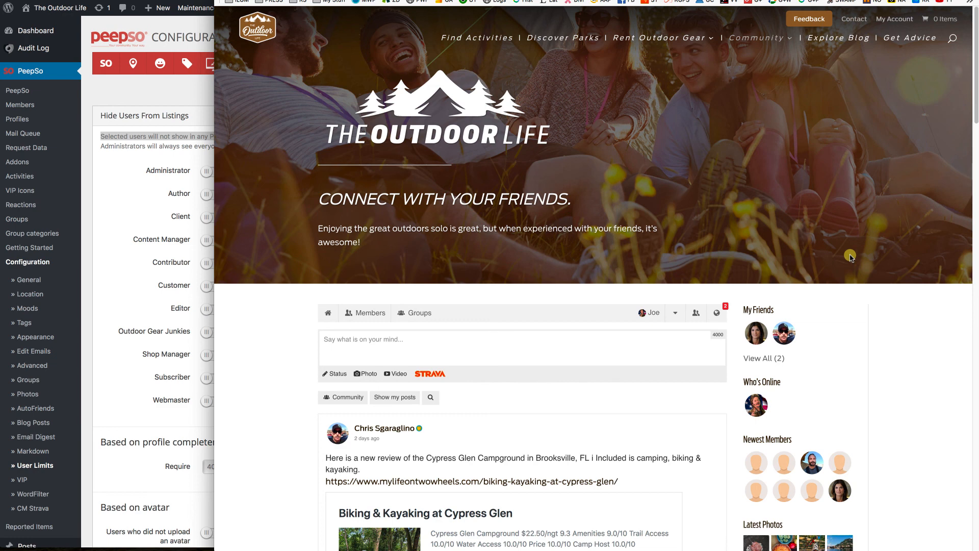
{"action": "scroll", "coordinate": [850, 257], "scroll_direction": "down", "scroll_amount": 2}
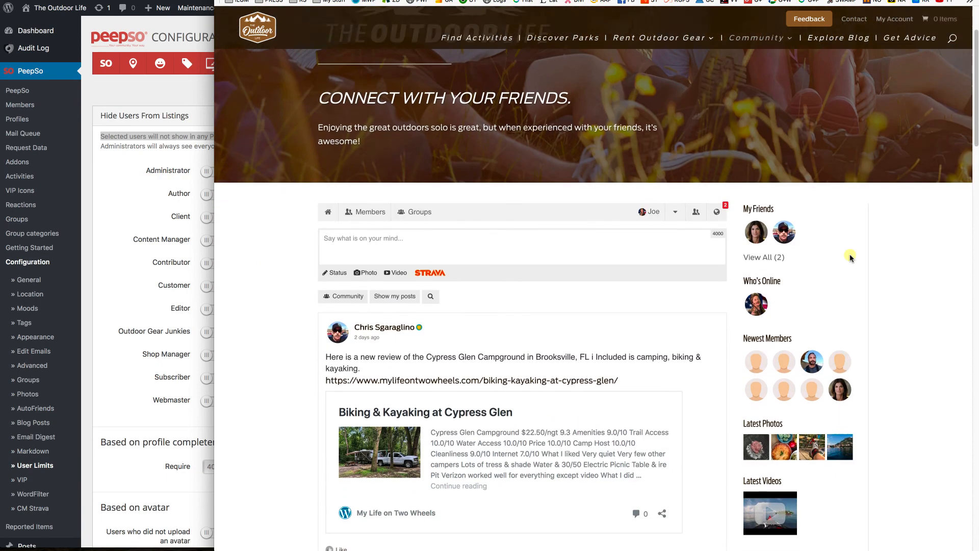